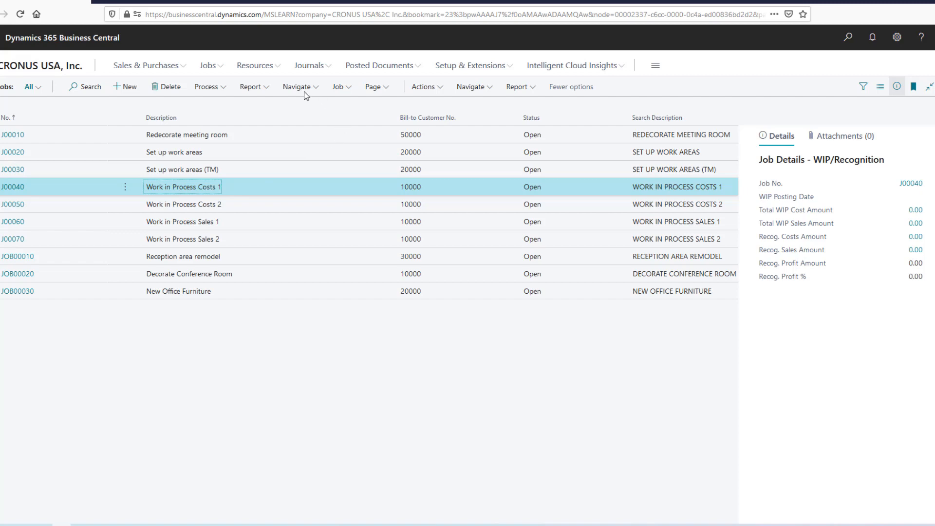
Step: View the job planning lines of task 100 Time for job J00040 and return to its task lines
left_click(300, 90)
left_click(303, 109)
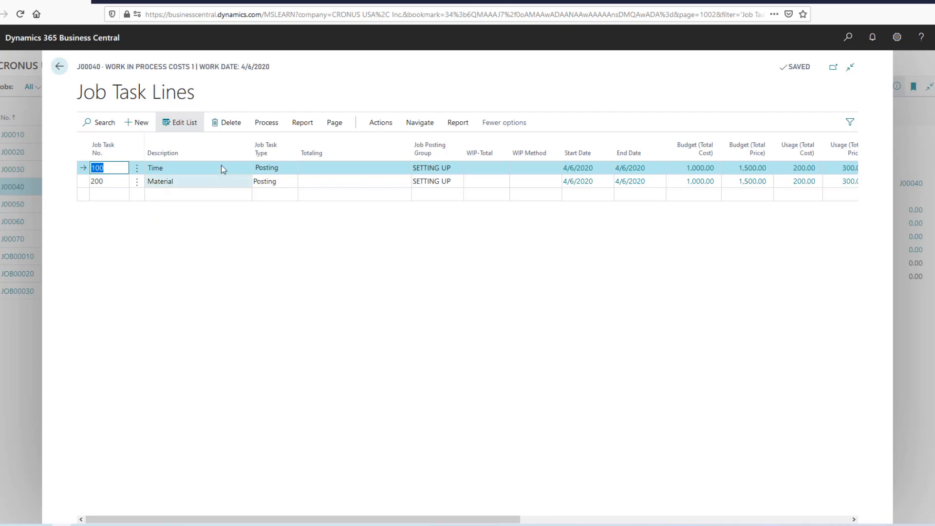
left_click(263, 126)
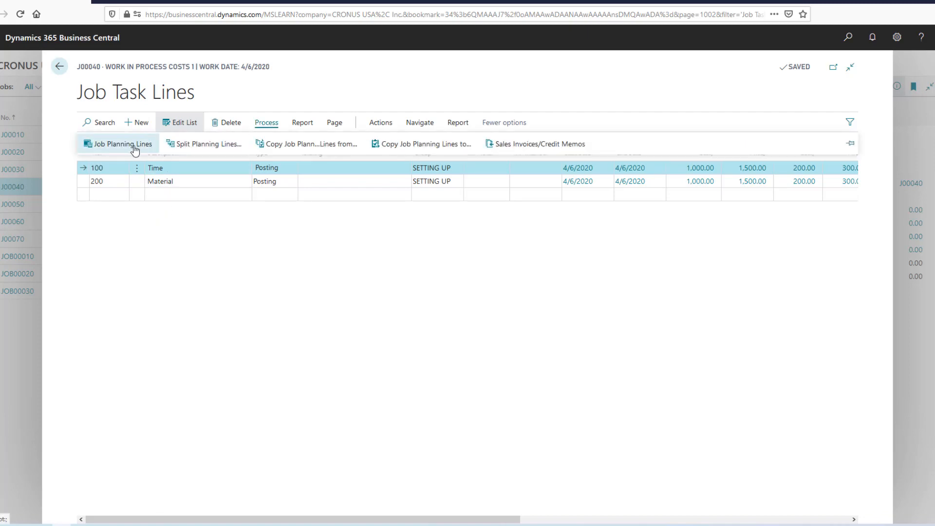
left_click(208, 307)
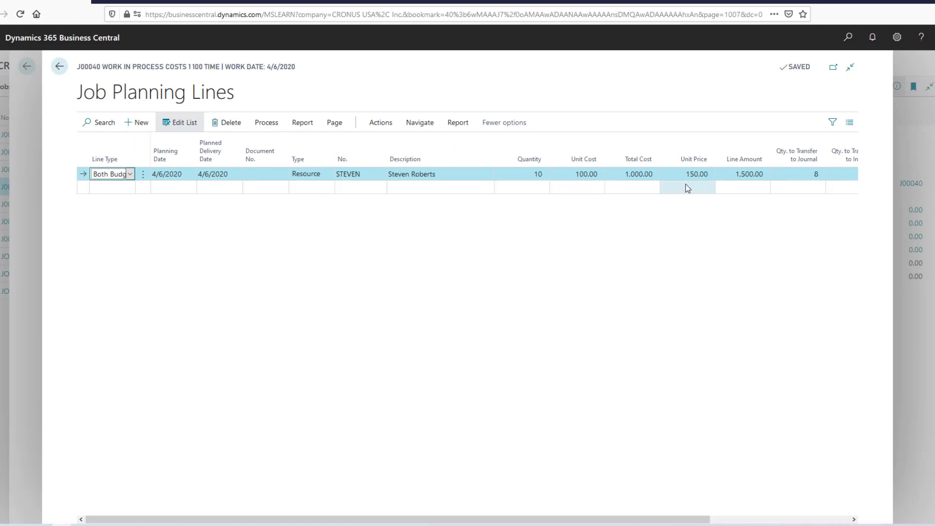
key("Tab")
key("Escape")
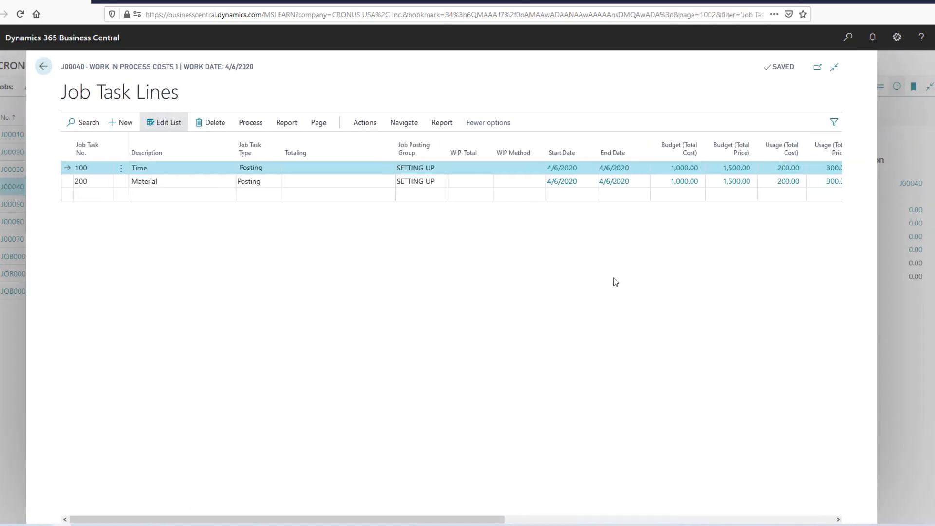
Step: View the job planning lines of task 200 Material, and return to the jobs list
left_click(189, 181)
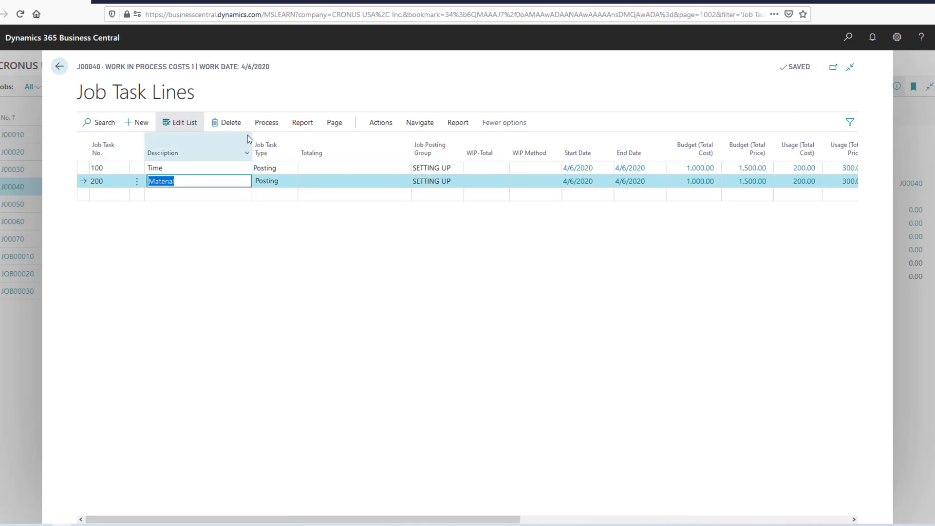
left_click(267, 122)
left_click(127, 144)
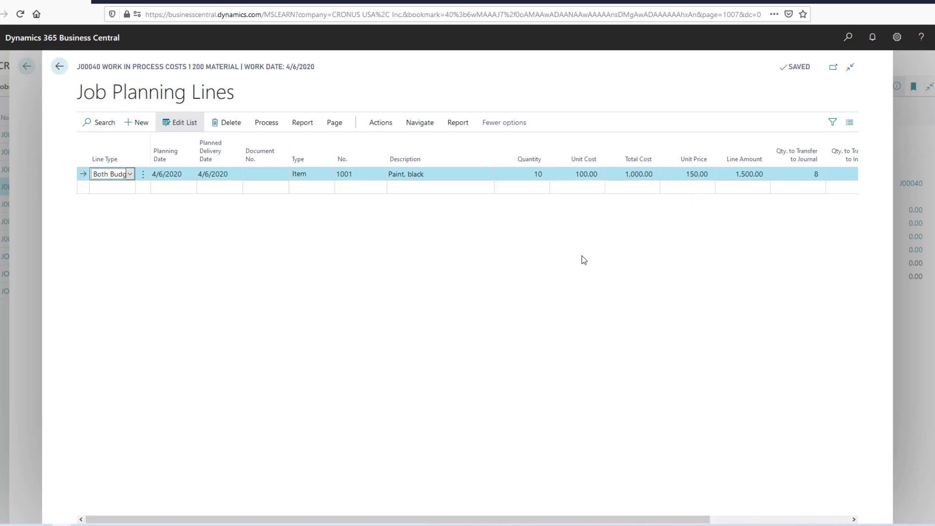
key("Tab")
key("Escape")
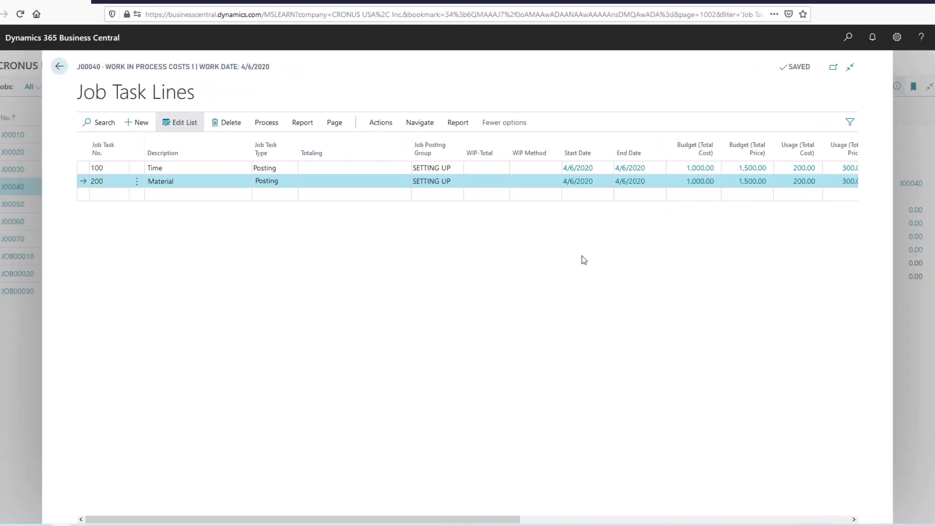
key("Escape")
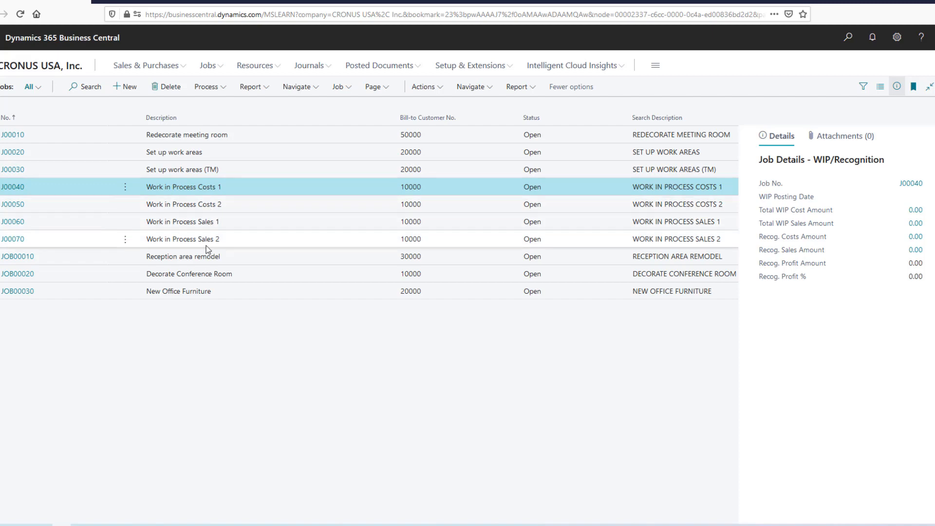
Step: Review the WIP methods available in the Posting section of job J00040's card, keeping POC (Percentage of Completion)
left_click(13, 187)
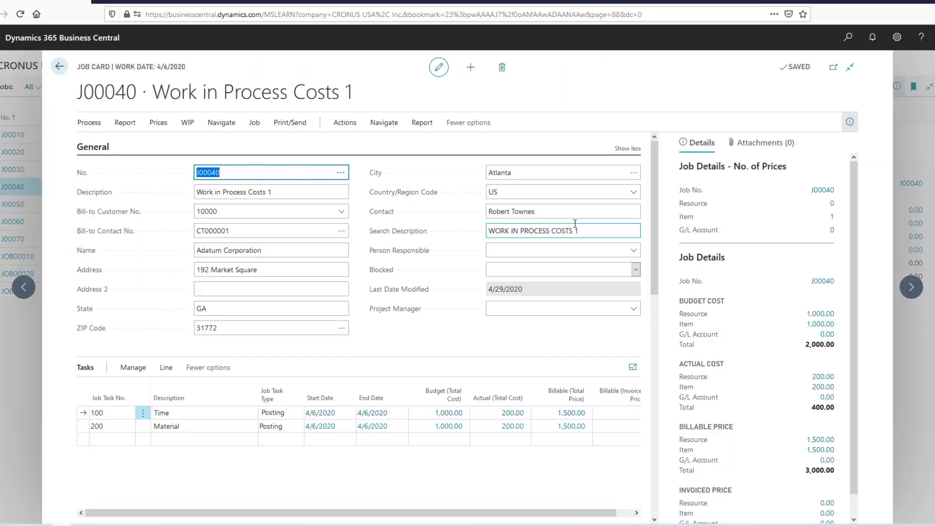
left_click_drag(653, 217, 648, 367)
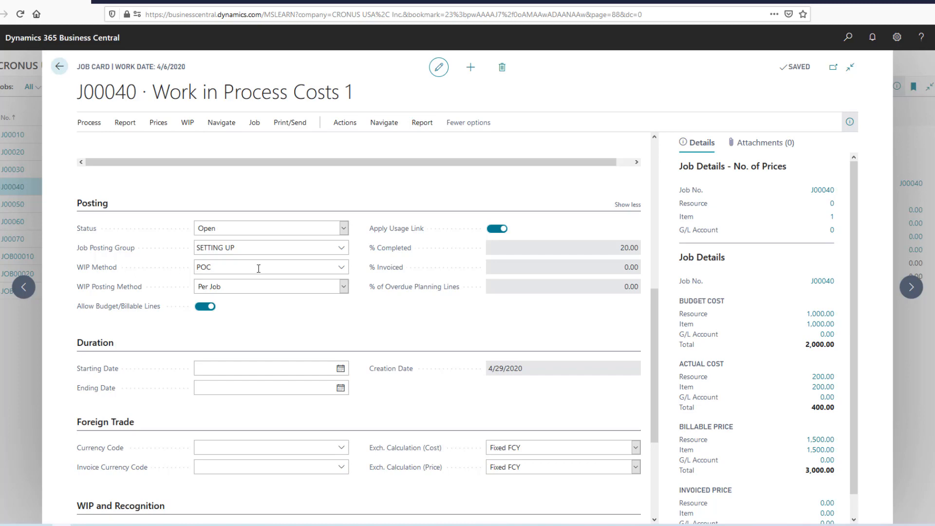
left_click(342, 267)
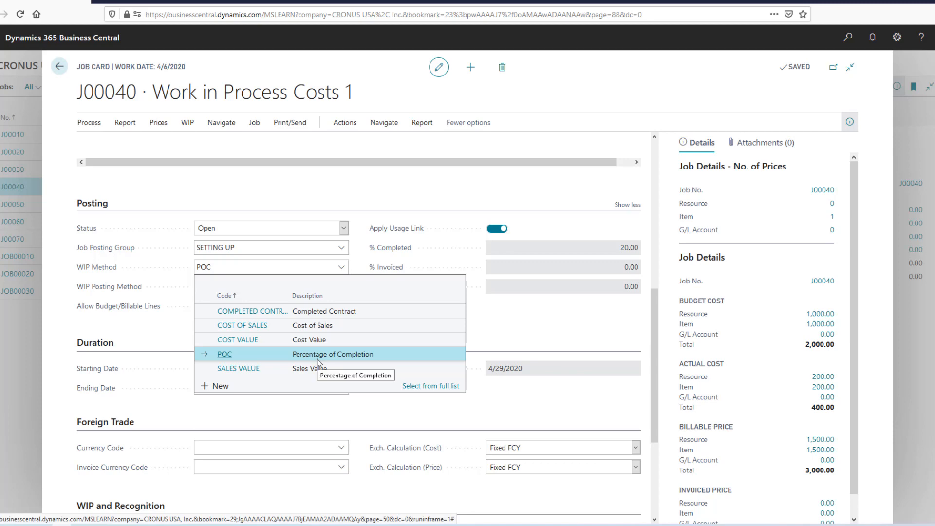
left_click(317, 358)
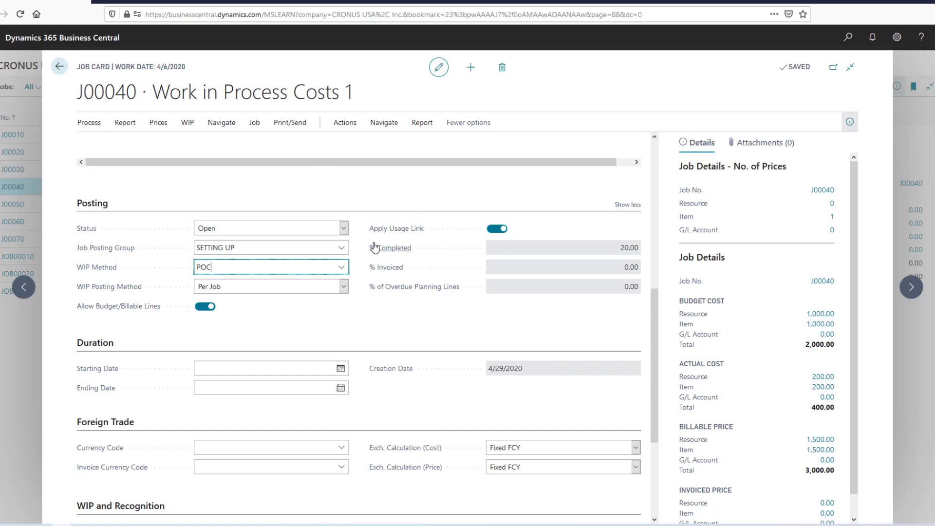
mouse_move(375, 247)
Step: Review the posting settings of jobs J00050 and J00060, including the WIP methods offered for J00060
left_click(910, 288)
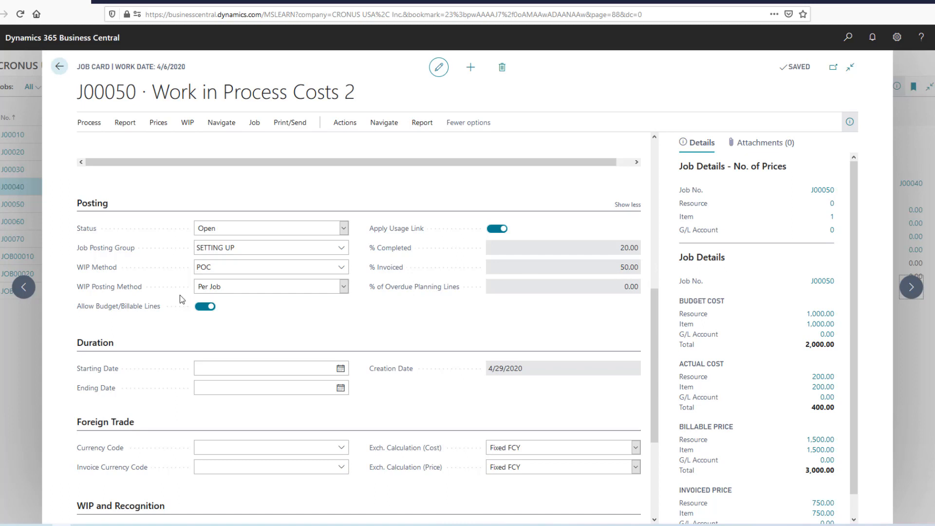
left_click(204, 263)
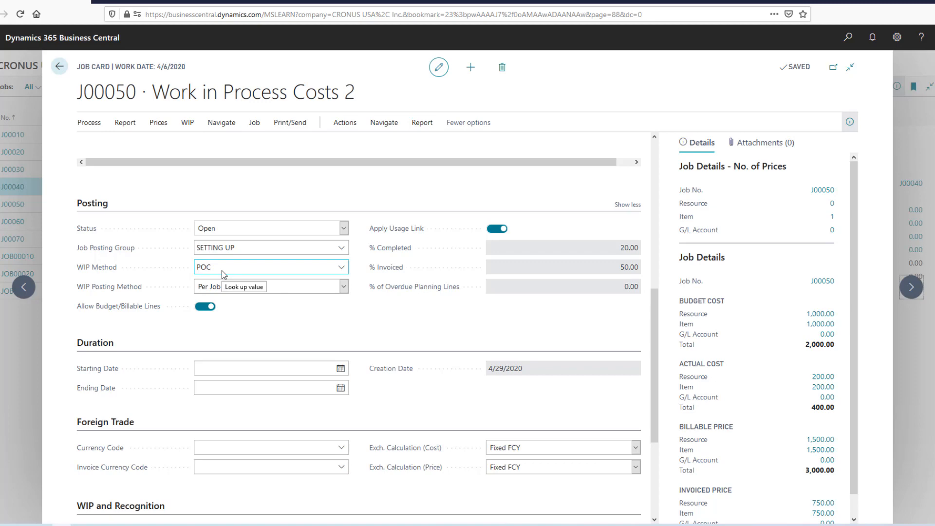
left_click(910, 294)
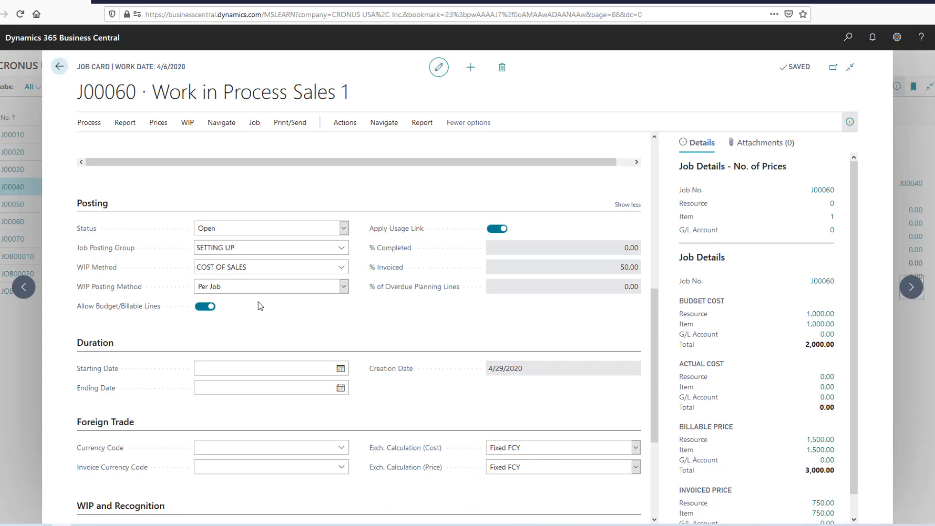
left_click(343, 269)
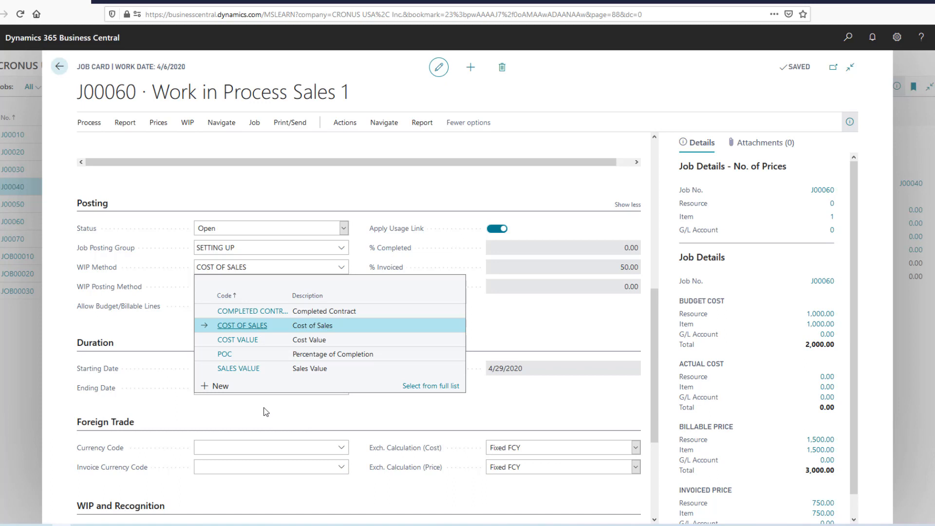
key("Escape")
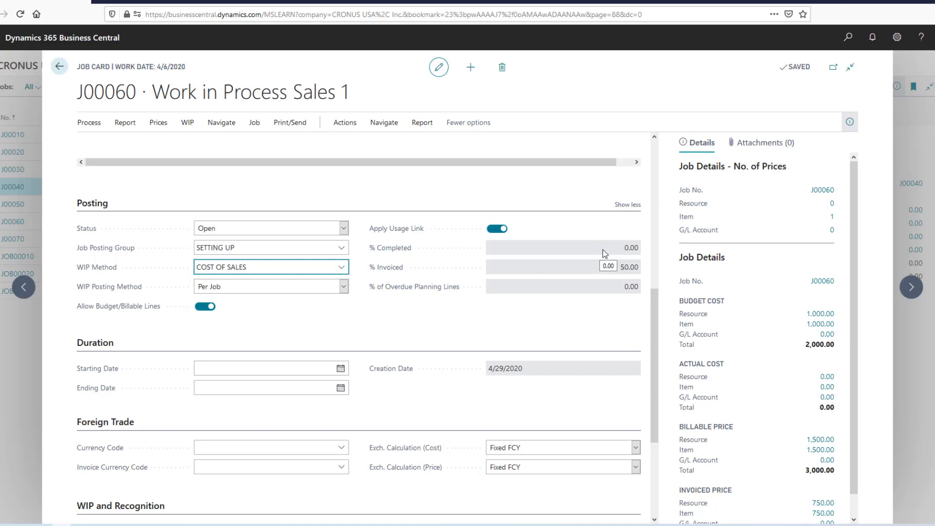
Step: Check the posting settings and the WIP and Recognition amounts on job J00070's card
left_click(907, 290)
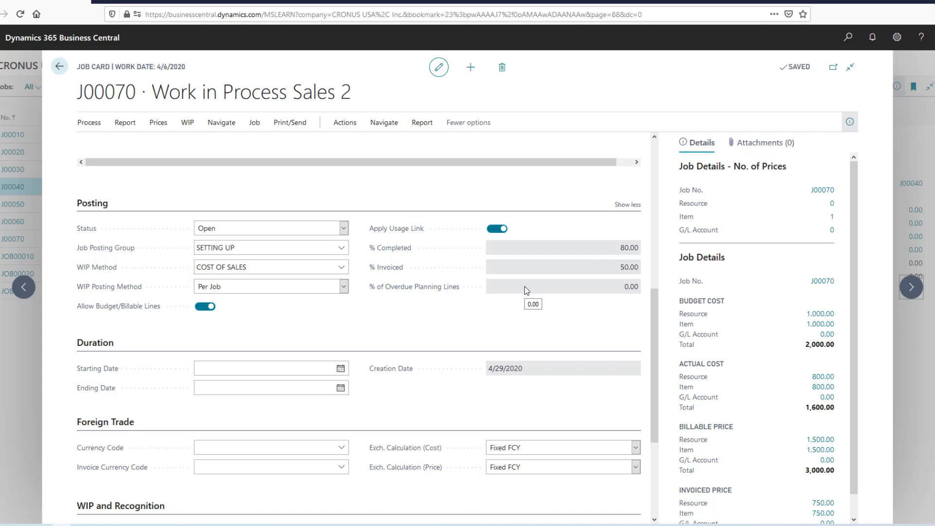
scroll(654, 310, "up", 1)
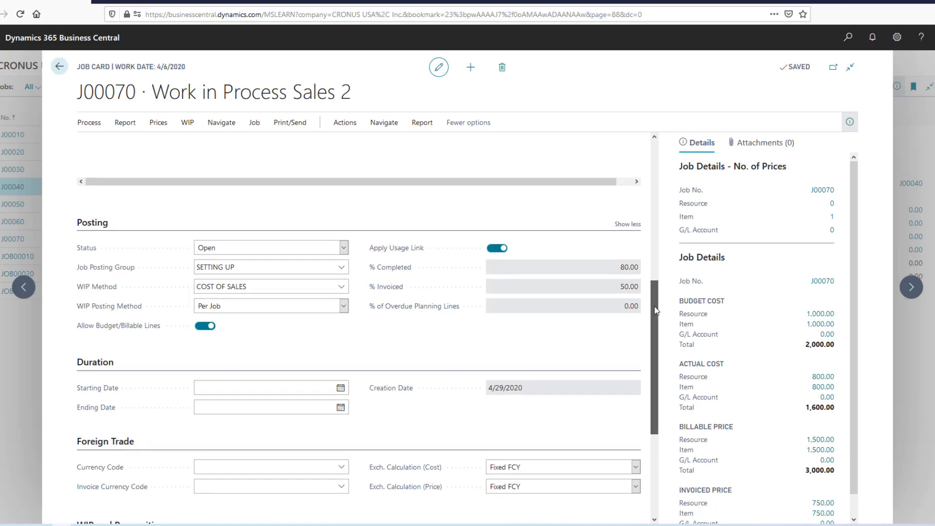
left_click_drag(654, 310, 647, 412)
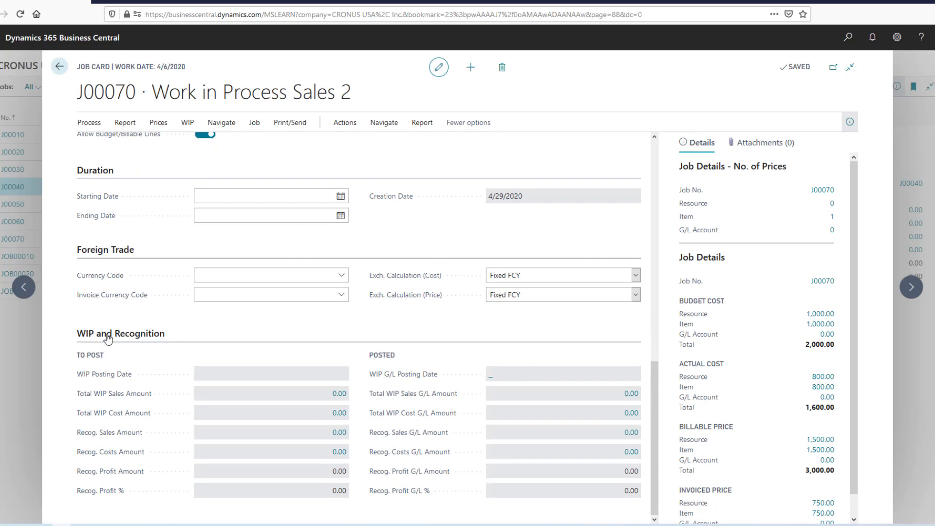
mouse_move(108, 500)
Step: View the Calculate WIP options for job J00070, and return to the jobs list without running the calculation
left_click(187, 124)
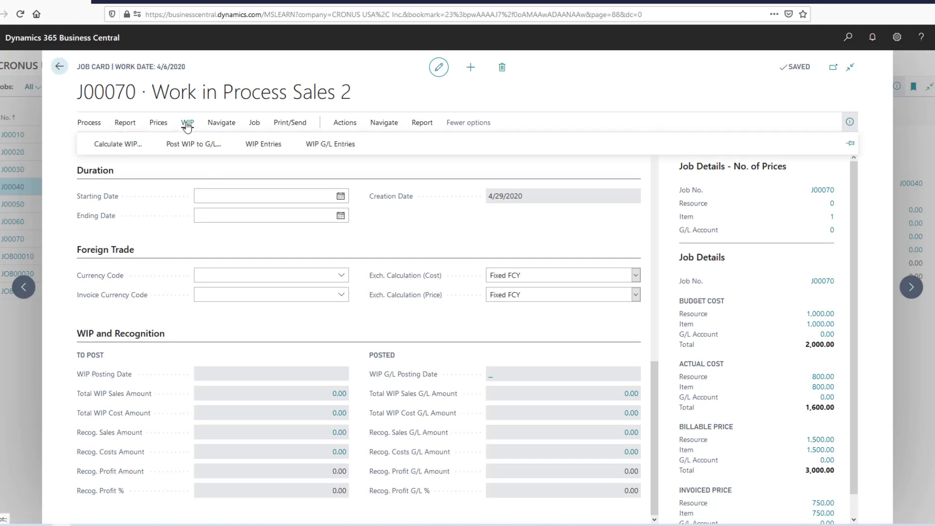
left_click(130, 144)
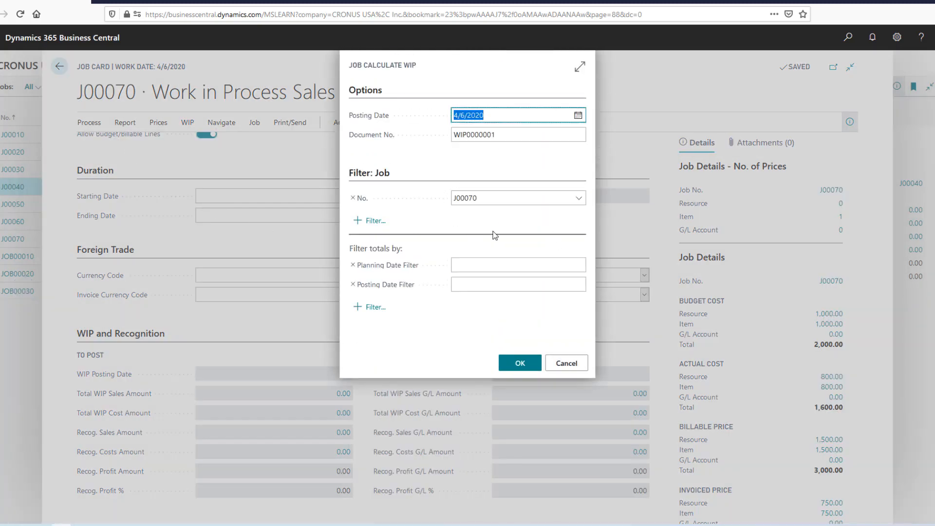
key("Escape")
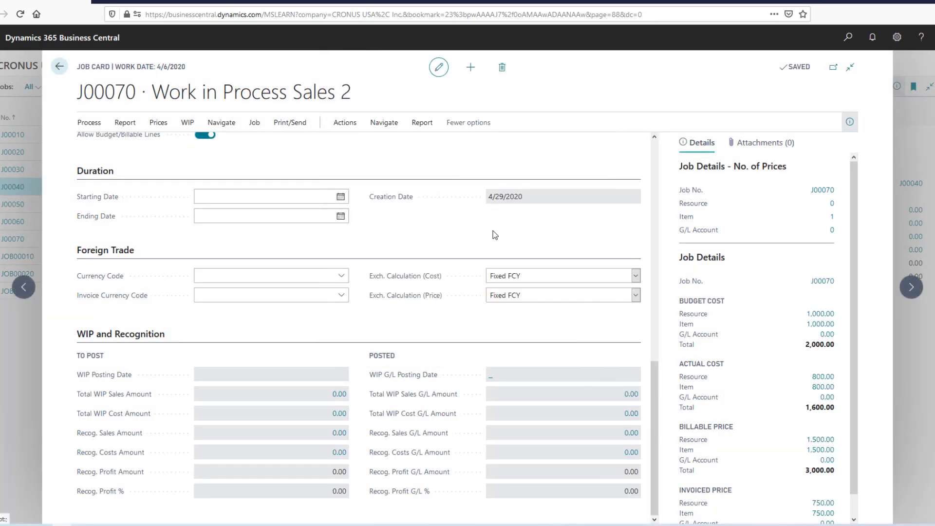
key("Escape")
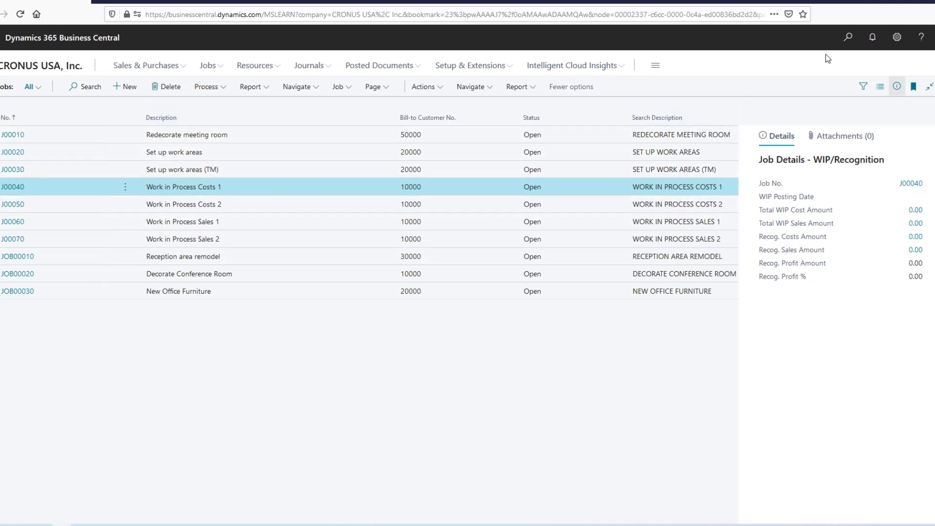
Step: Find the Job Calculate WIP task by searching for "cal wip" and filter its job numbers to J00040..J00070
left_click(849, 39)
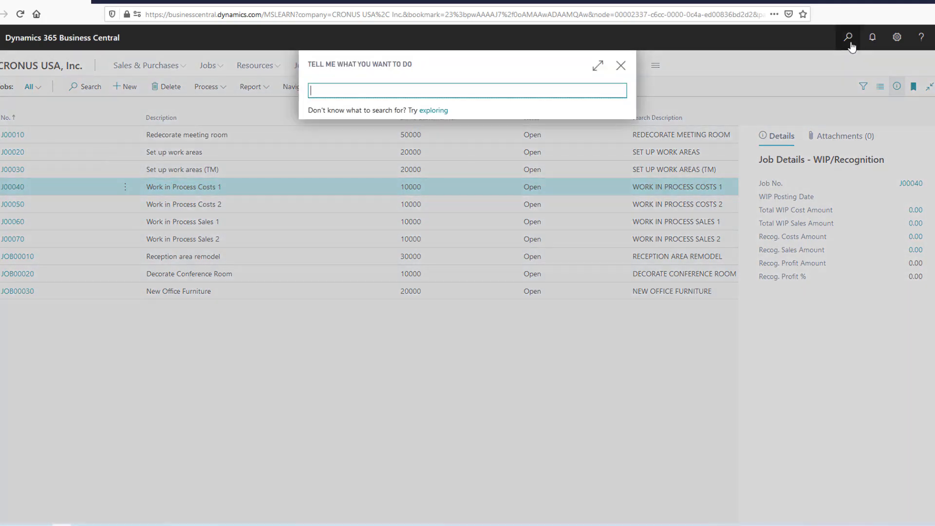
type("cal wip")
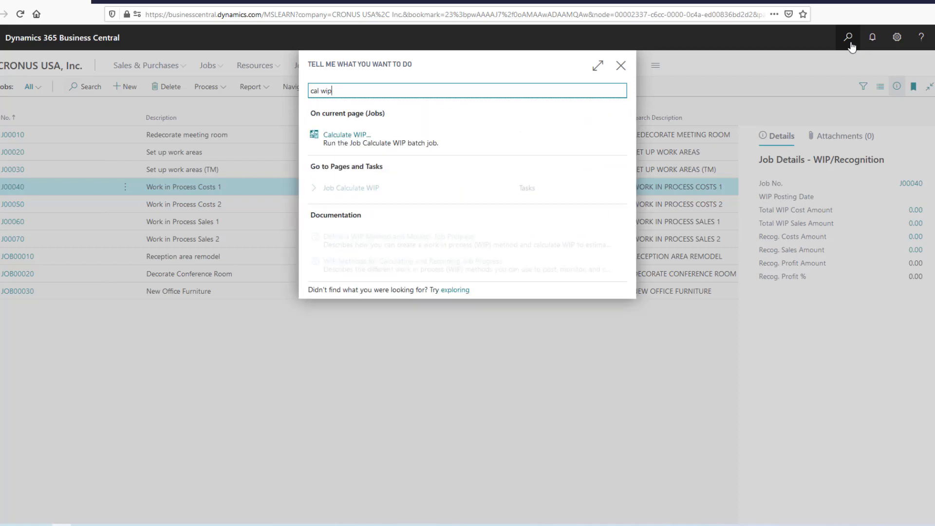
left_click(345, 194)
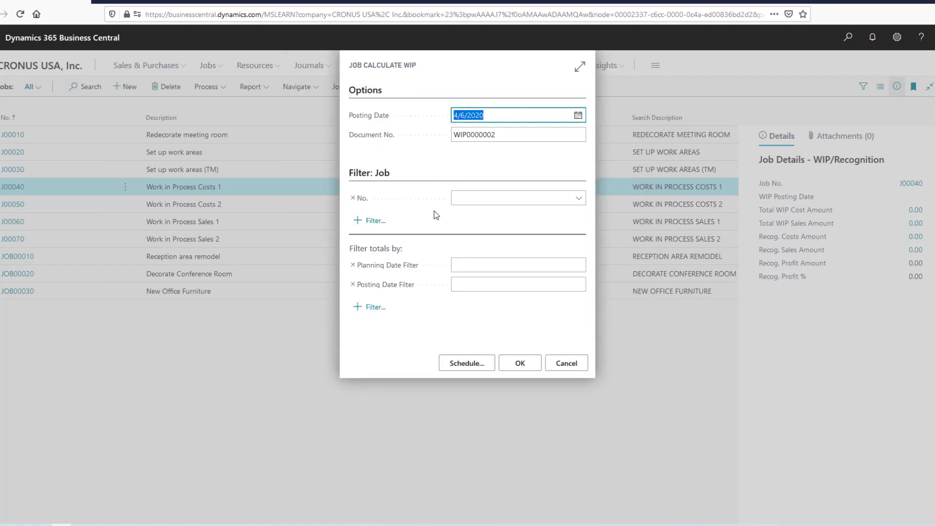
left_click(465, 201)
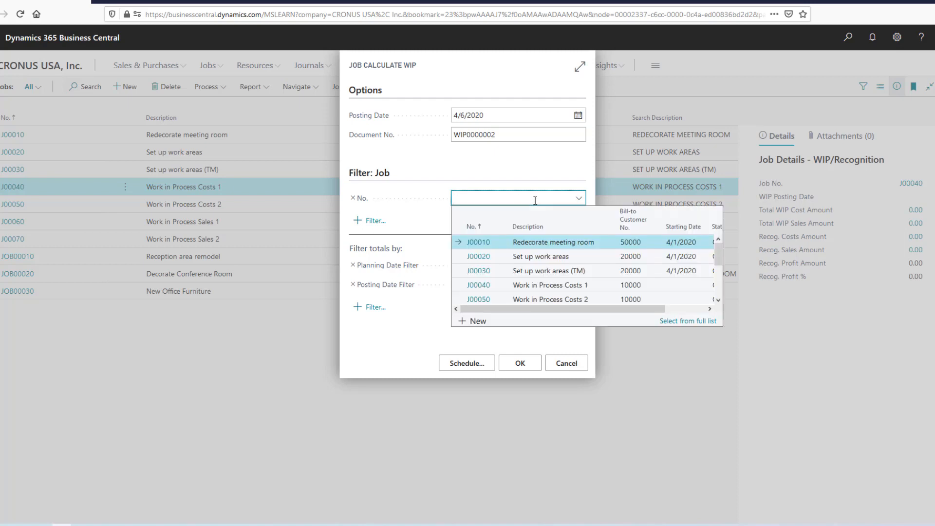
left_click(545, 284)
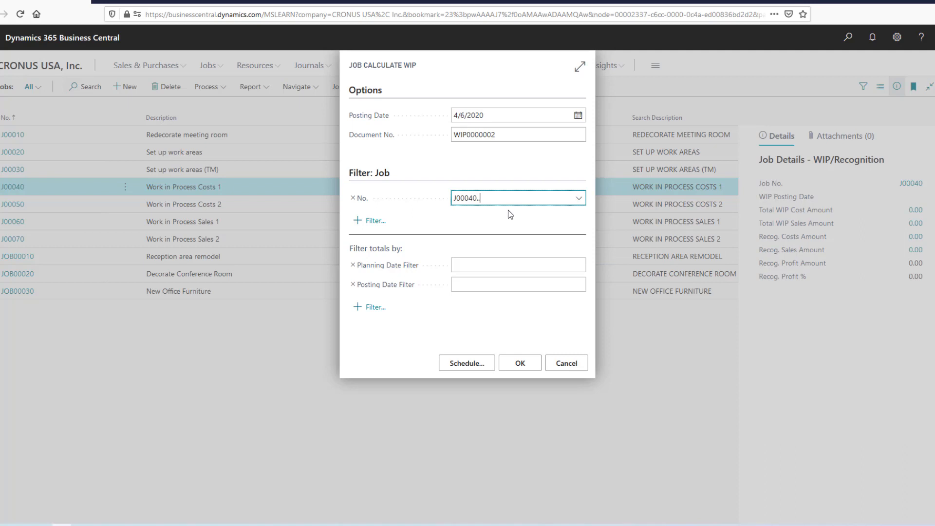
type("..J00070")
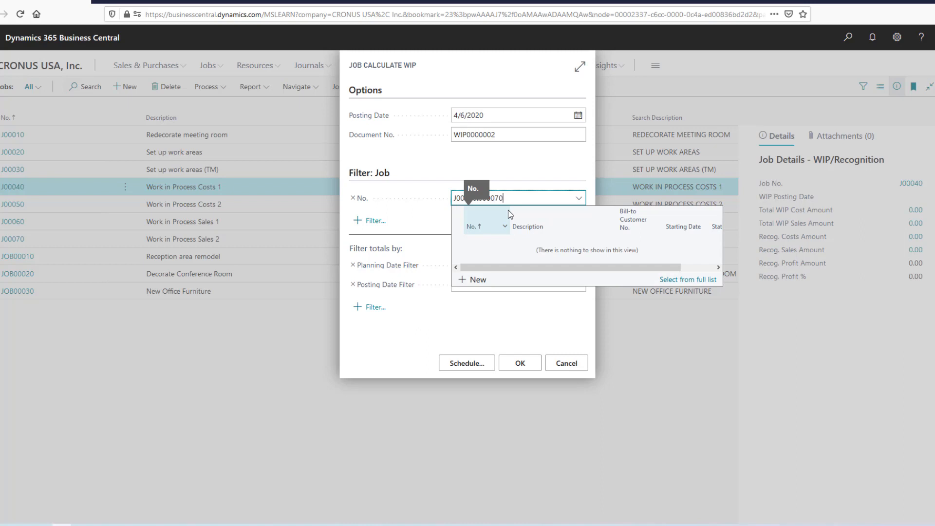
key("Tab")
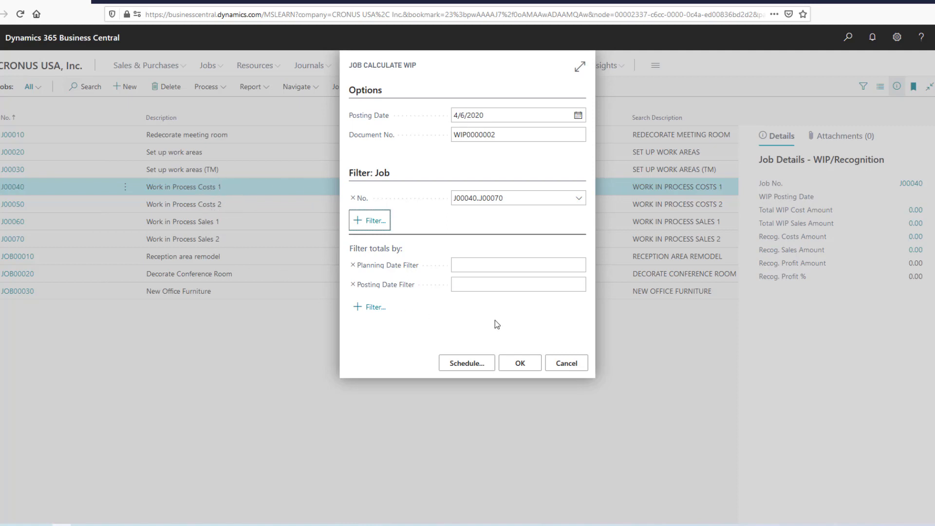
Step: Run the WIP calculation for the filtered jobs and decline the preview of the posting accounts
left_click(523, 365)
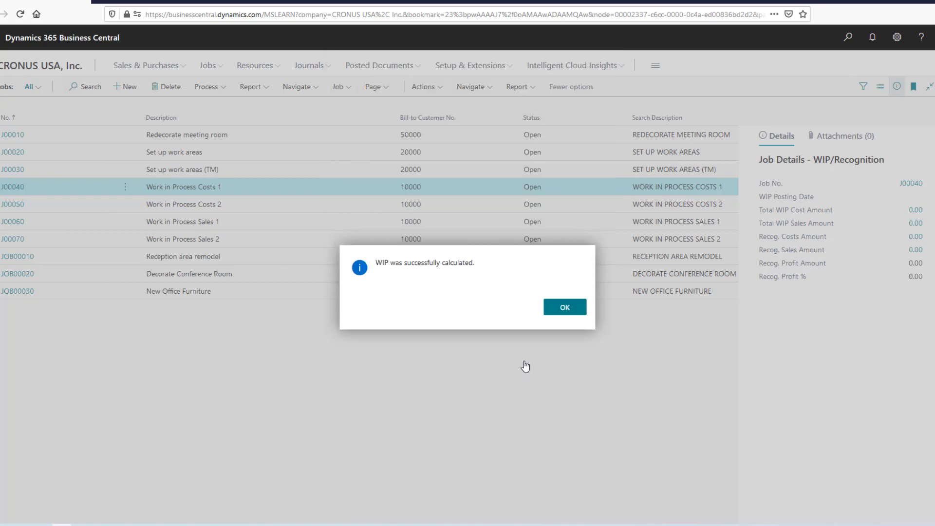
left_click(566, 309)
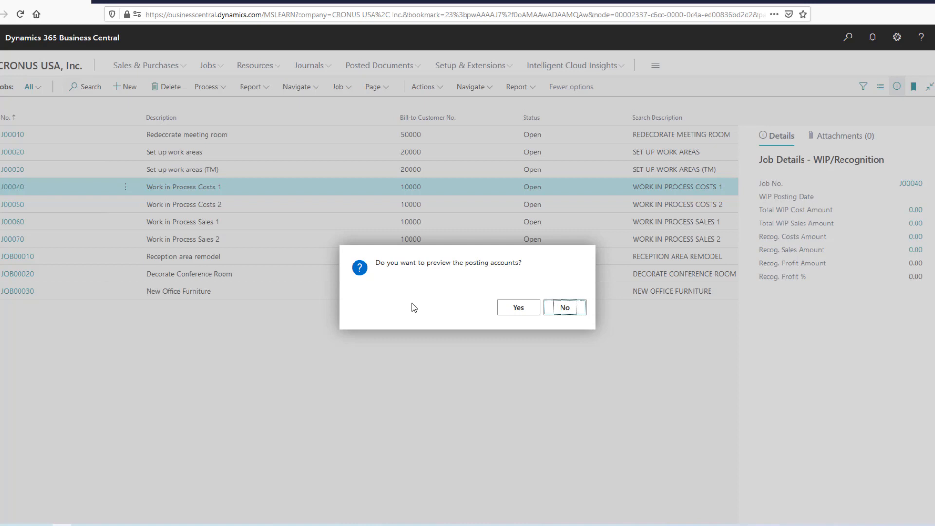
left_click(565, 312)
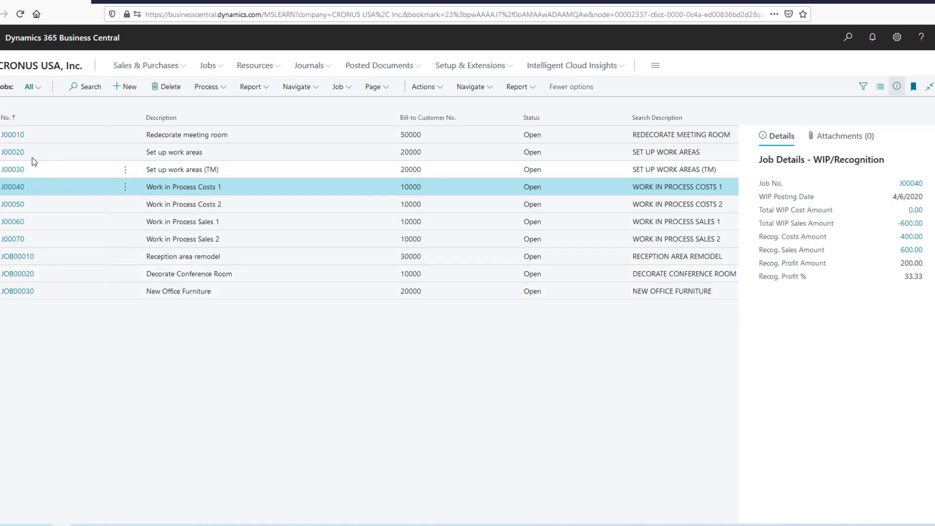
Step: Open job J00040's card and check its posting settings and calculated WIP and Recognition amounts
left_click(17, 189)
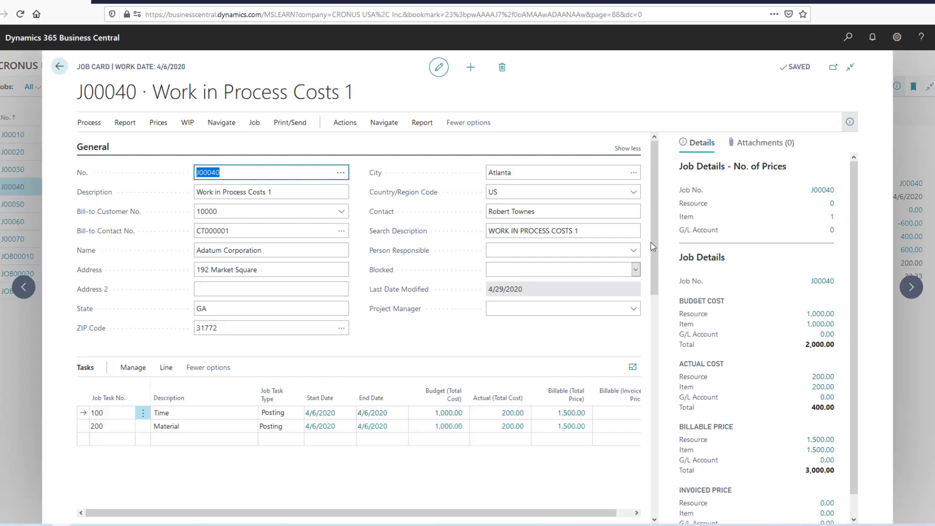
scroll(658, 256, "down", 6)
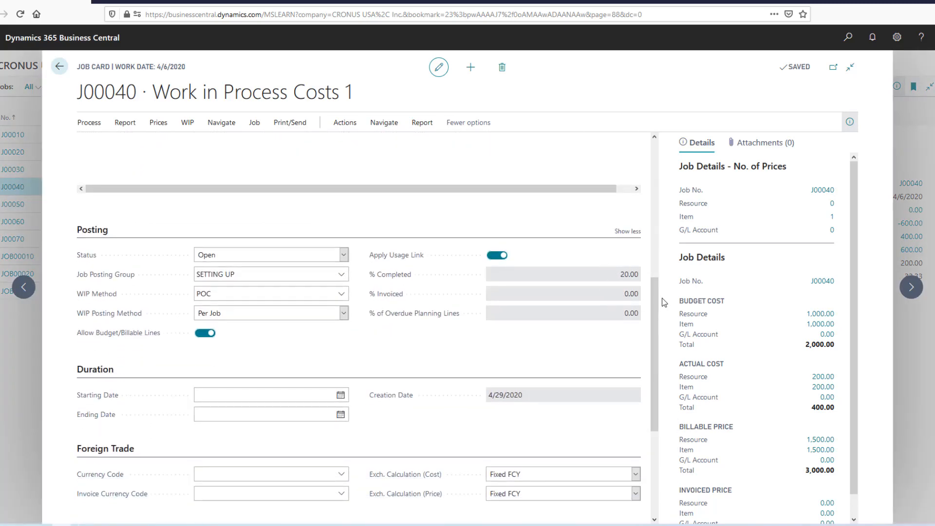
left_click_drag(654, 298, 653, 384)
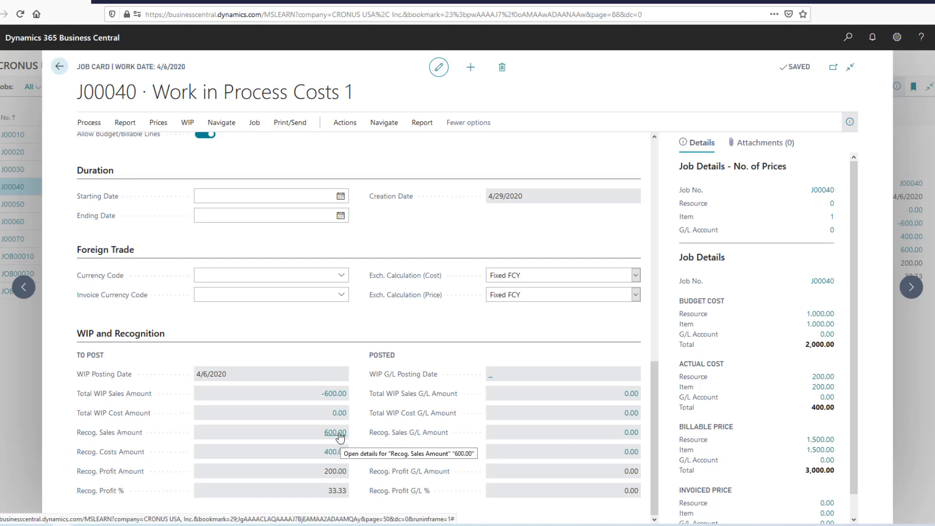
mouse_move(110, 401)
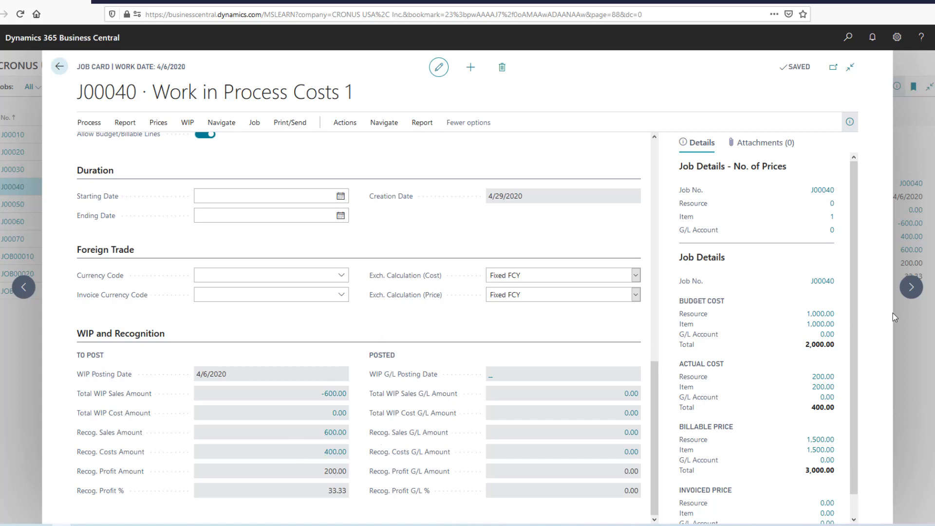
Step: Go to job J00050's card and compare its WIP and Recognition amounts with its completed and invoiced percentages
left_click(910, 288)
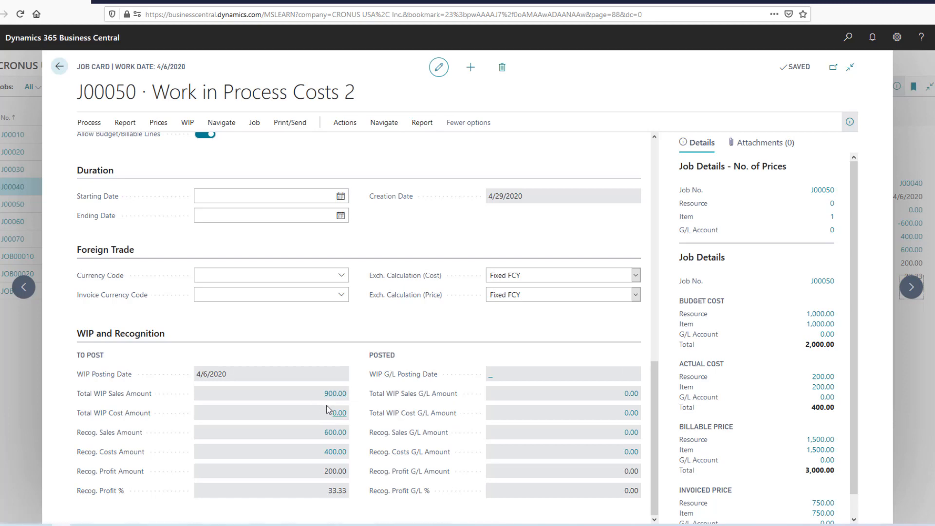
scroll(658, 374, "up", 3)
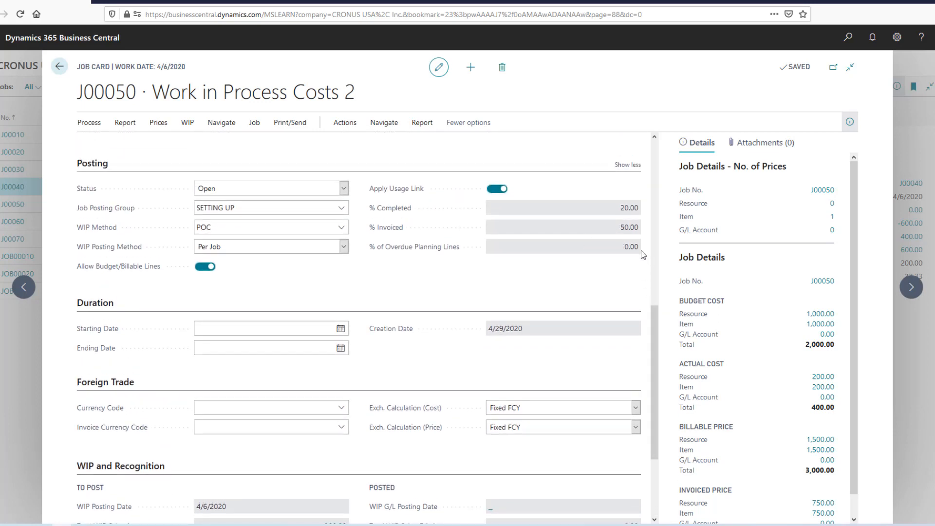
left_click_drag(653, 314, 653, 386)
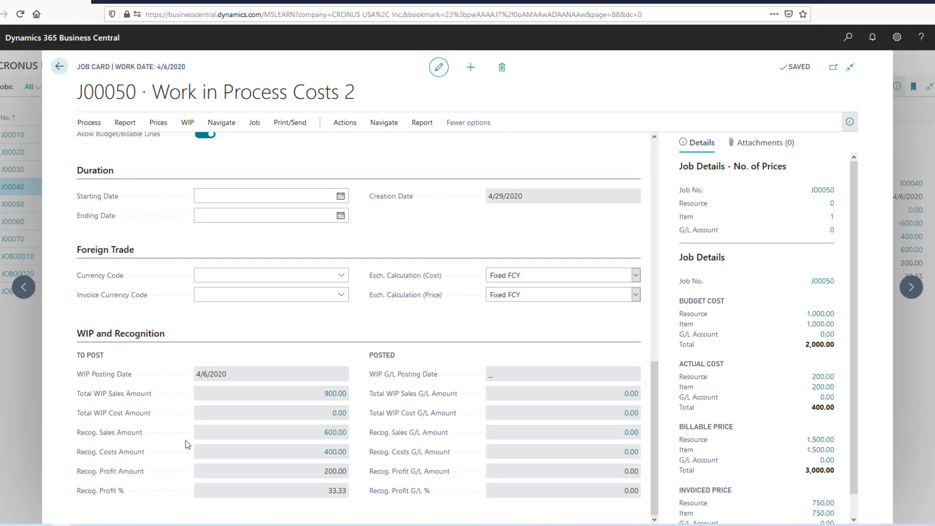
left_click_drag(655, 395, 663, 325)
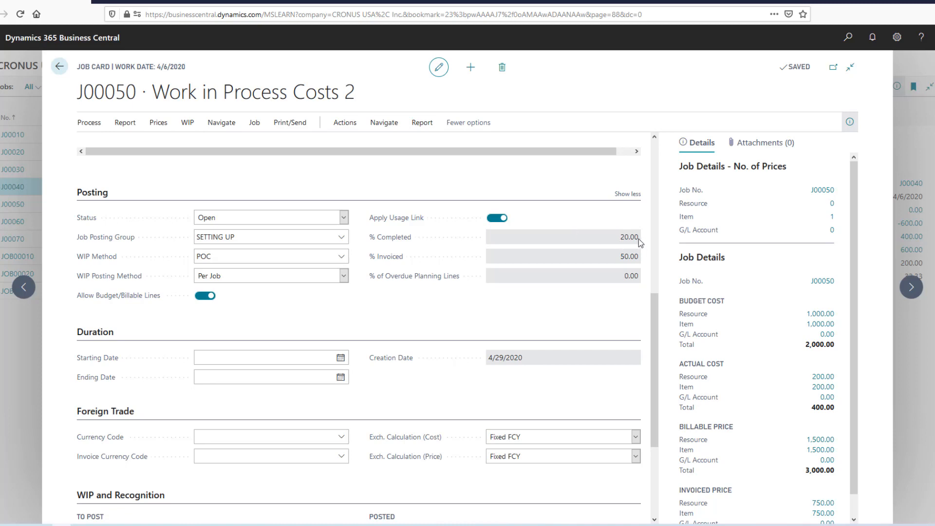